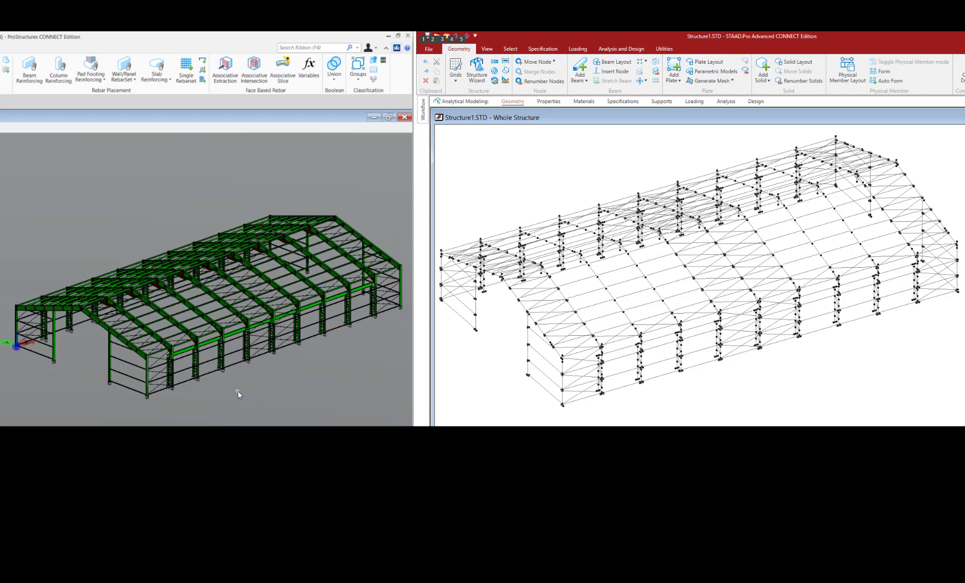
# Select the eight girts on the left and right gable end walls
pyautogui.keyDown('shift'); pyautogui.moveTo(238, 394); pyautogui.dragTo(364, 378, button='middle'); pyautogui.keyUp('shift')
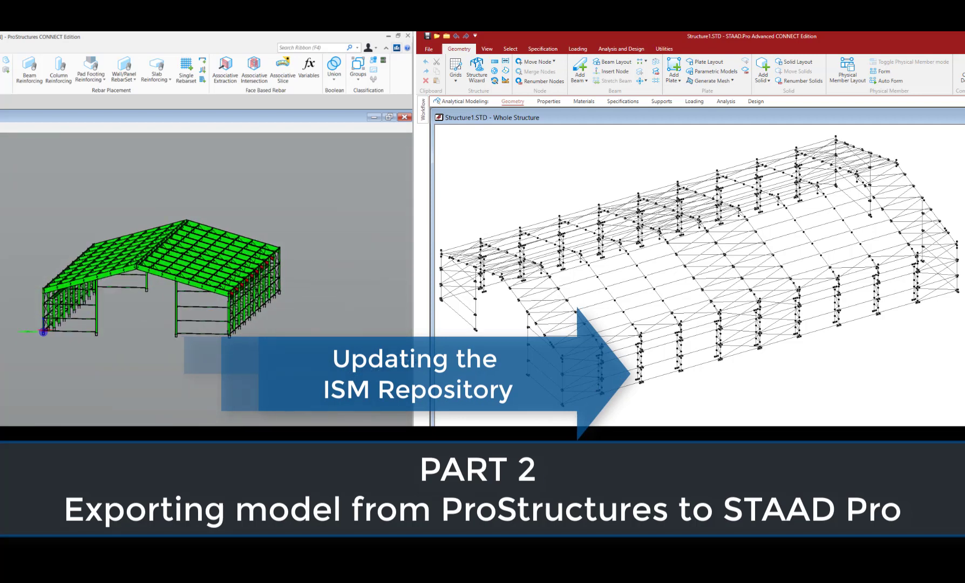
pyautogui.keyDown('shift'); pyautogui.moveTo(365, 377); pyautogui.dragTo(360, 367, button='middle'); pyautogui.keyUp('shift')
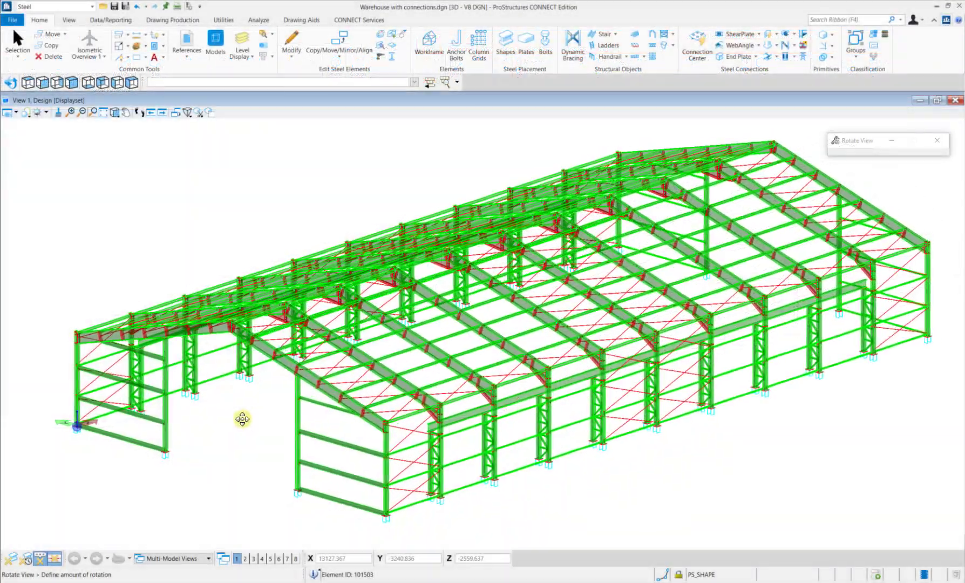
pyautogui.keyDown('shift'); pyautogui.moveTo(242, 419); pyautogui.dragTo(403, 402, button='middle'); pyautogui.keyUp('shift')
pyautogui.scroll(2, 381, 423)
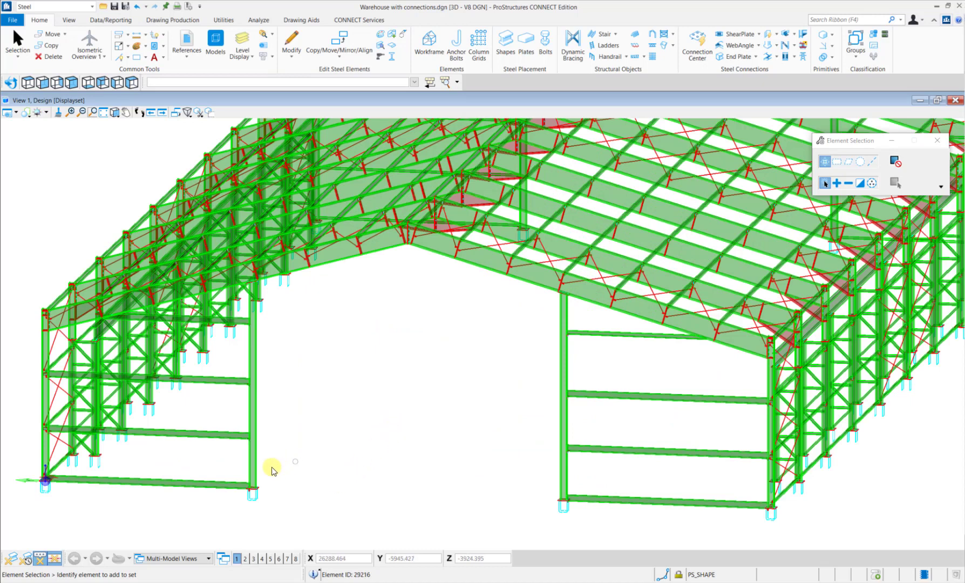
pyautogui.click(220, 484)
pyautogui.click(222, 438)
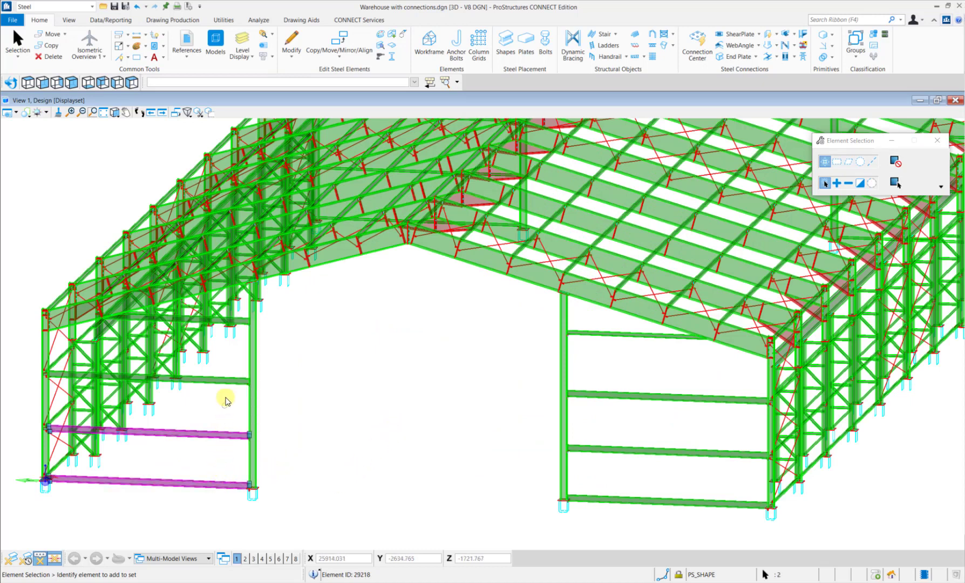
pyautogui.click(229, 379)
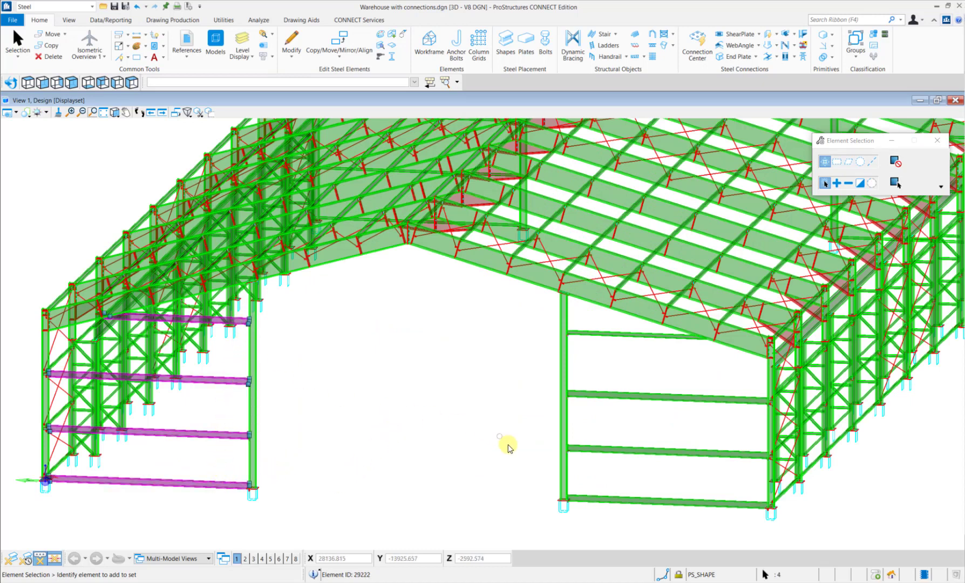
pyautogui.click(586, 495)
pyautogui.click(596, 452)
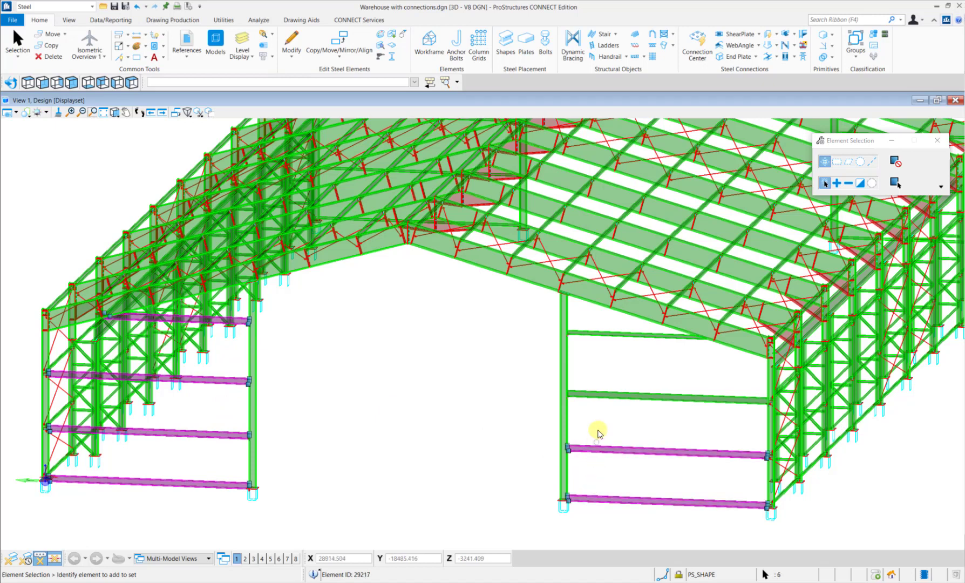
pyautogui.click(597, 401)
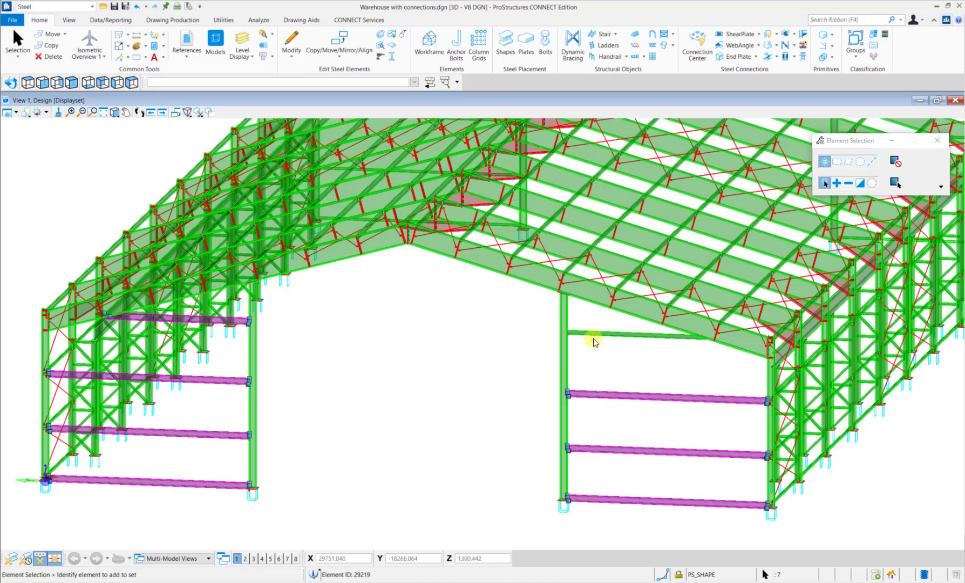
pyautogui.click(594, 336)
# Give the selected girts shape class SPC_EU-HE at size HE 100 A in PS Properties
pyautogui.rightClick(616, 395)
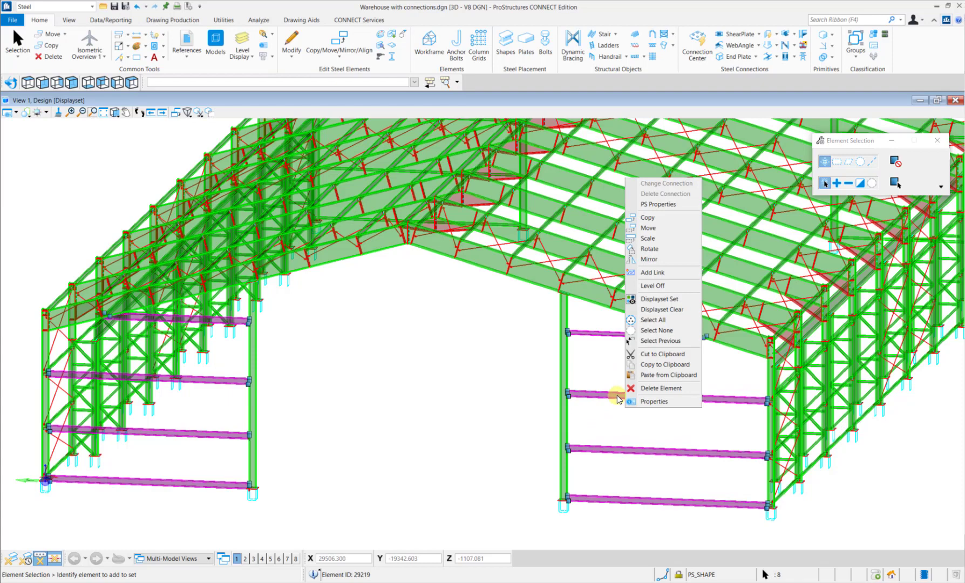
pyautogui.click(690, 206)
pyautogui.click(682, 220)
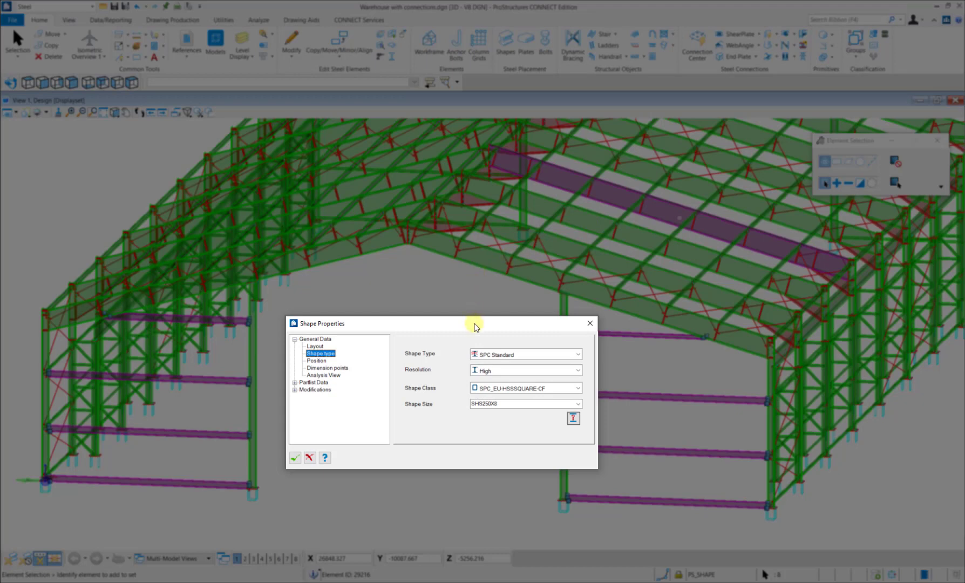
pyautogui.click(487, 308)
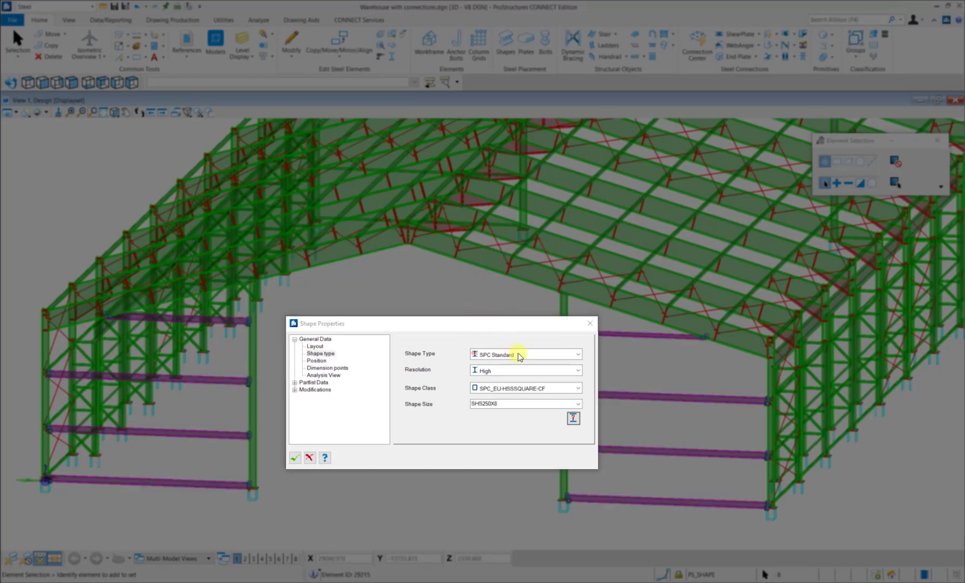
pyautogui.click(577, 388)
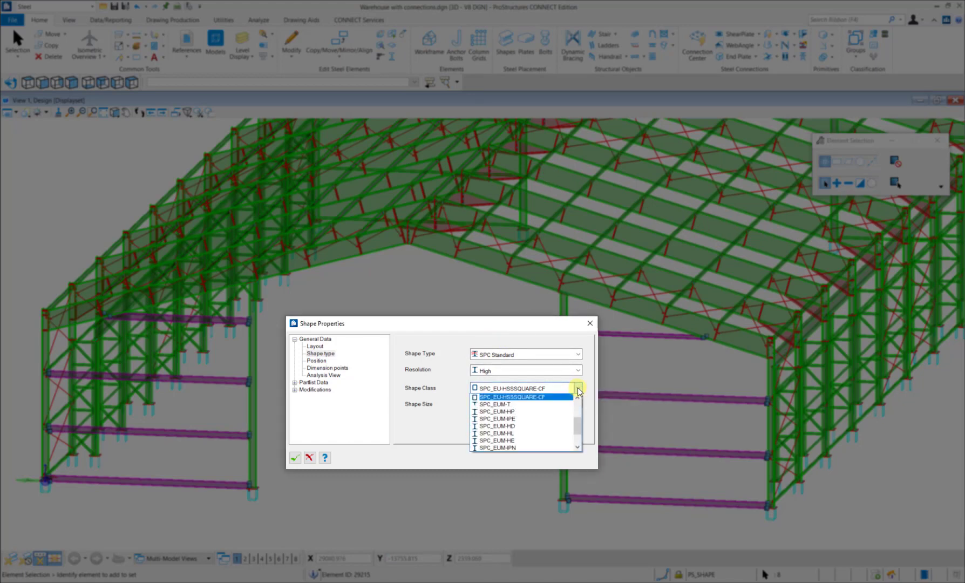
pyautogui.click(540, 413)
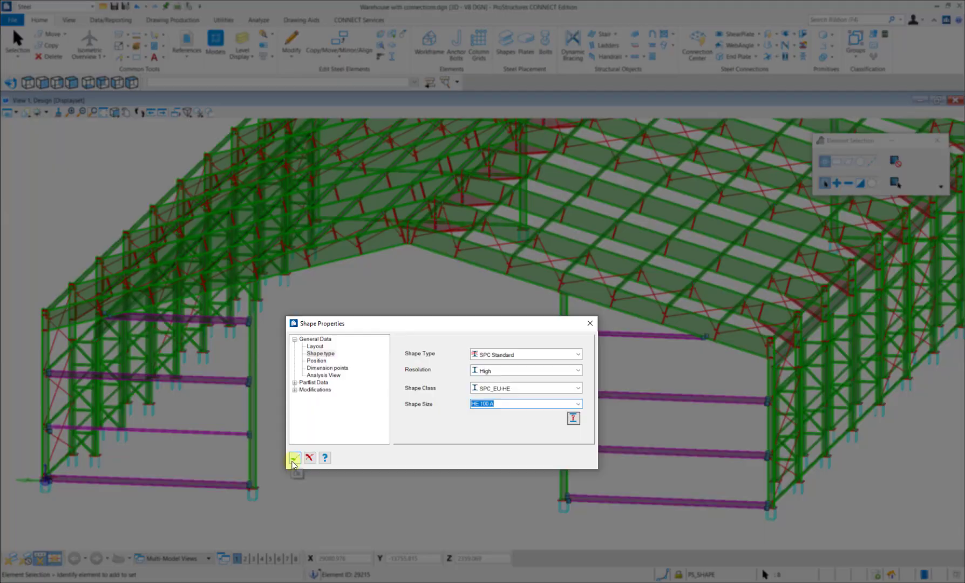
pyautogui.click(295, 459)
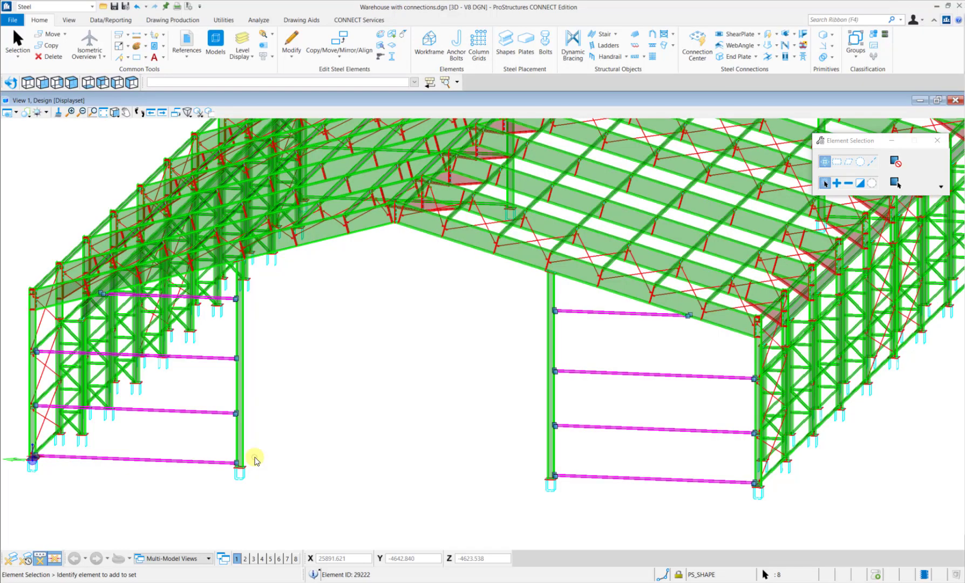
# Clear the selection and run ISM - Update Repository, confirming the repository file, export and update
pyautogui.click(287, 449)
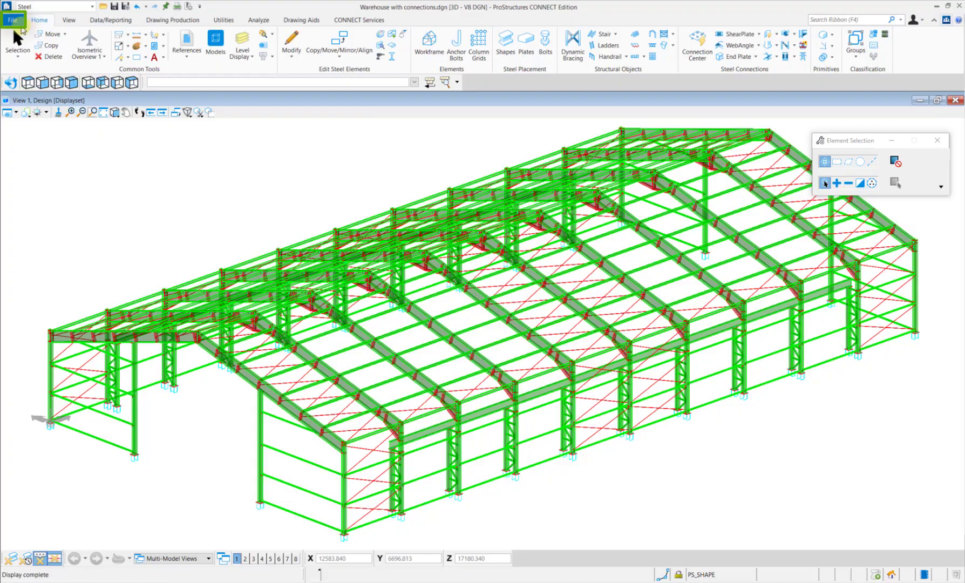
pyautogui.click(13, 20)
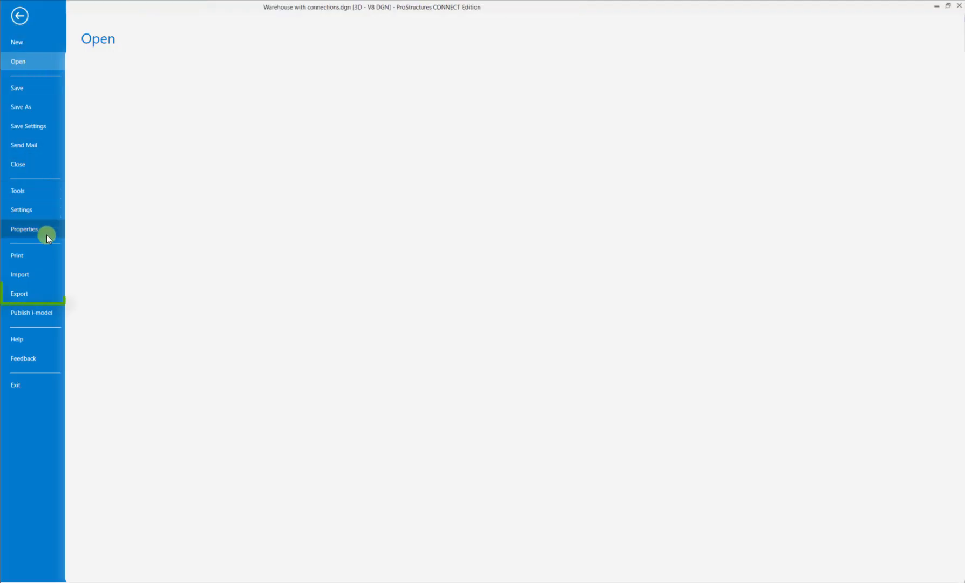
pyautogui.click(44, 290)
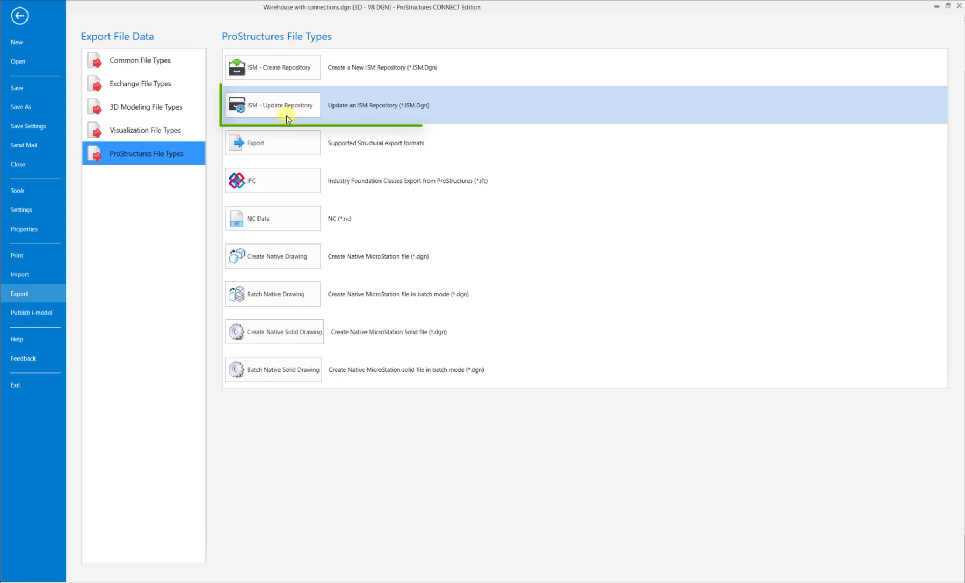
pyautogui.click(287, 113)
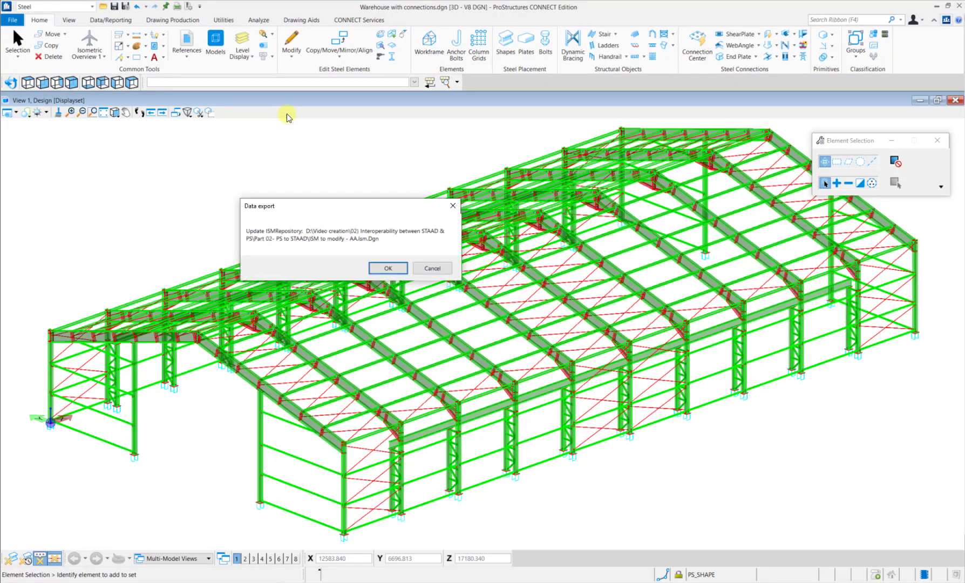
pyautogui.click(388, 269)
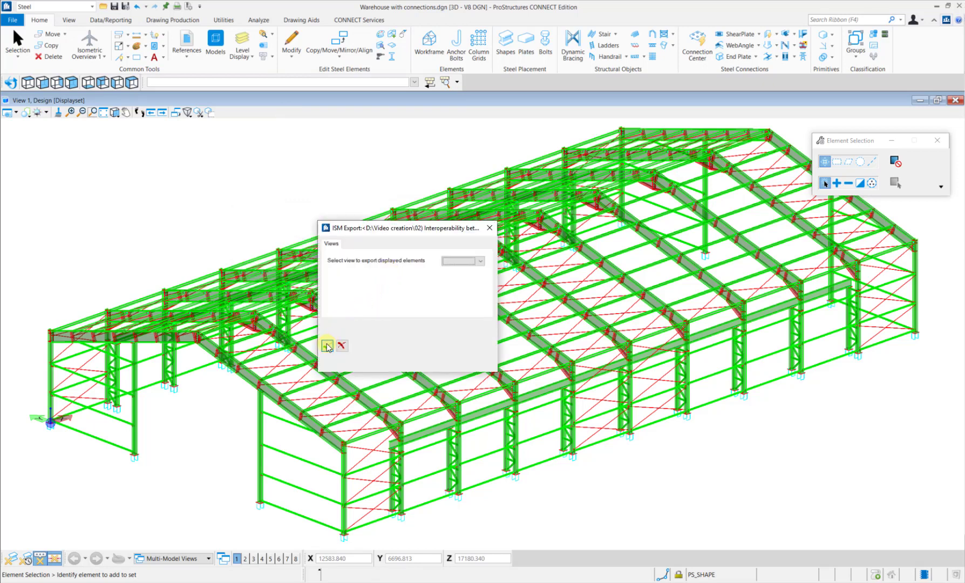
pyautogui.click(327, 346)
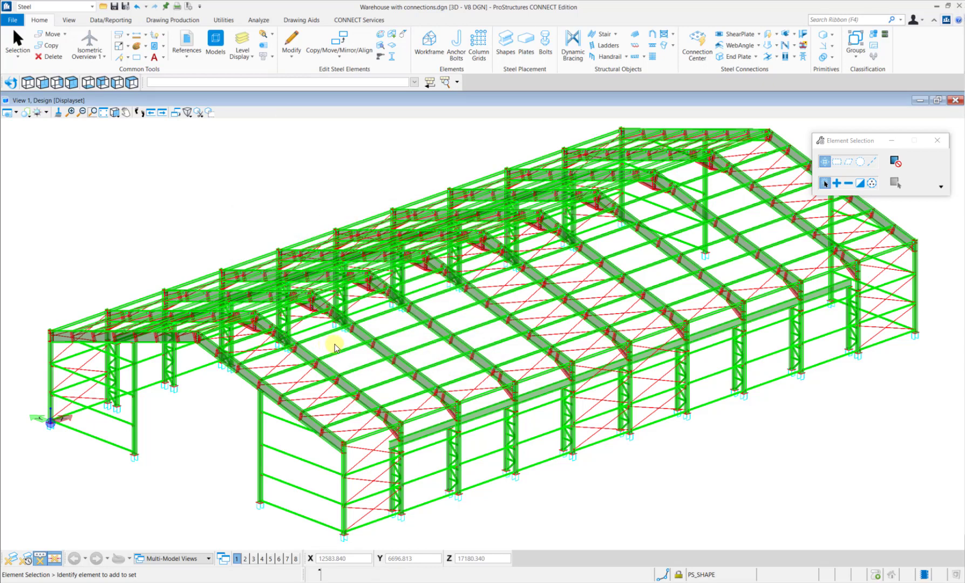
pyautogui.click(277, 417)
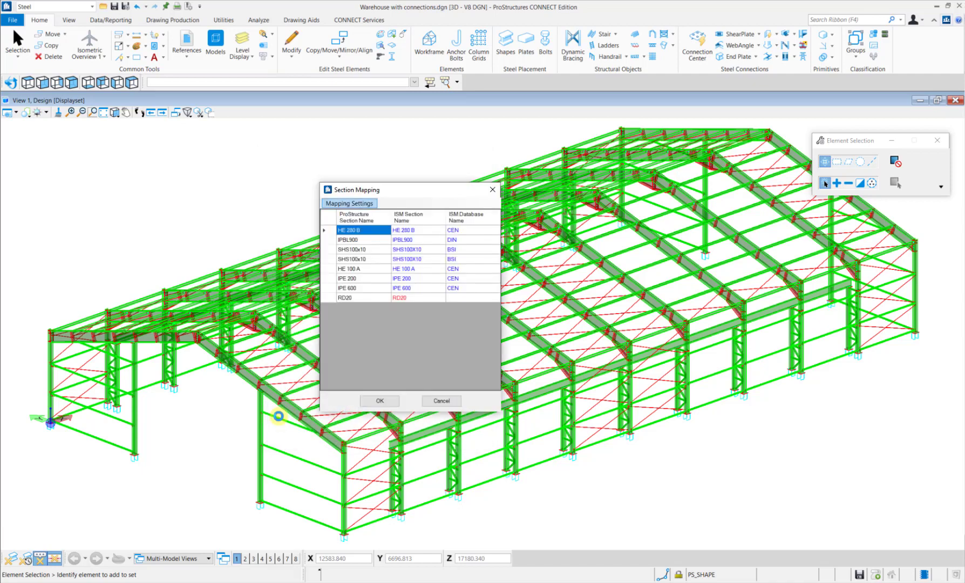
# Accept the HE 100 A section mapping and all the listed model changes
pyautogui.click(371, 402)
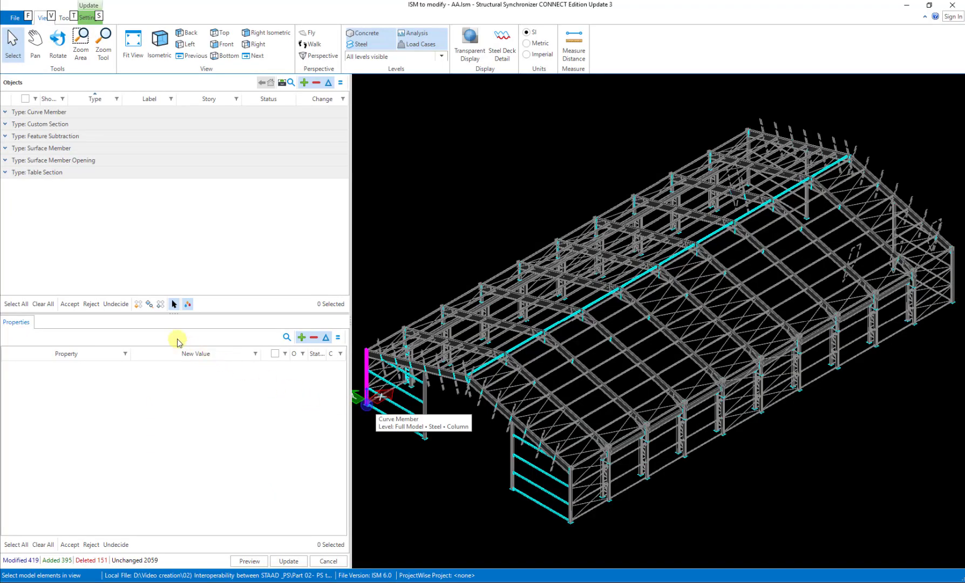
pyautogui.click(26, 303)
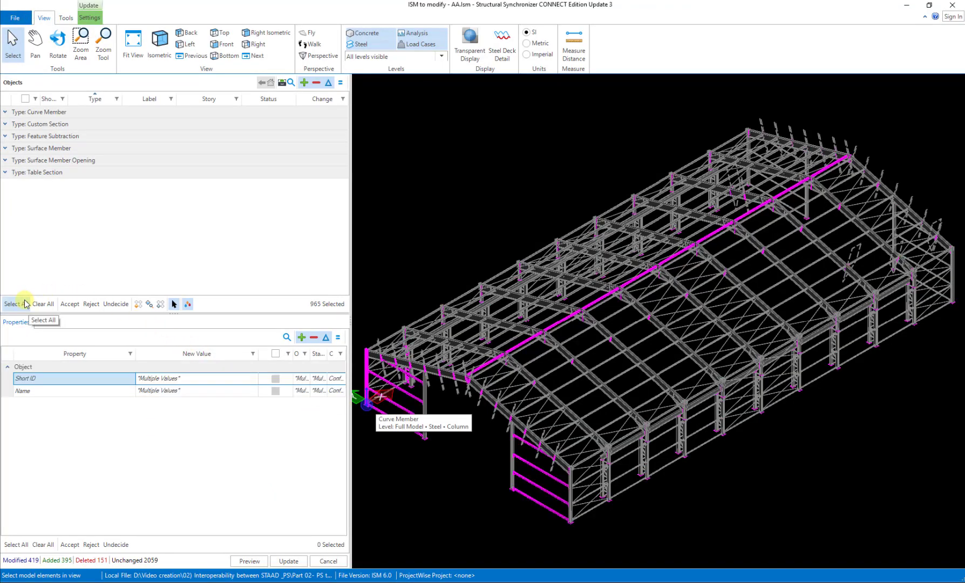
pyautogui.click(67, 304)
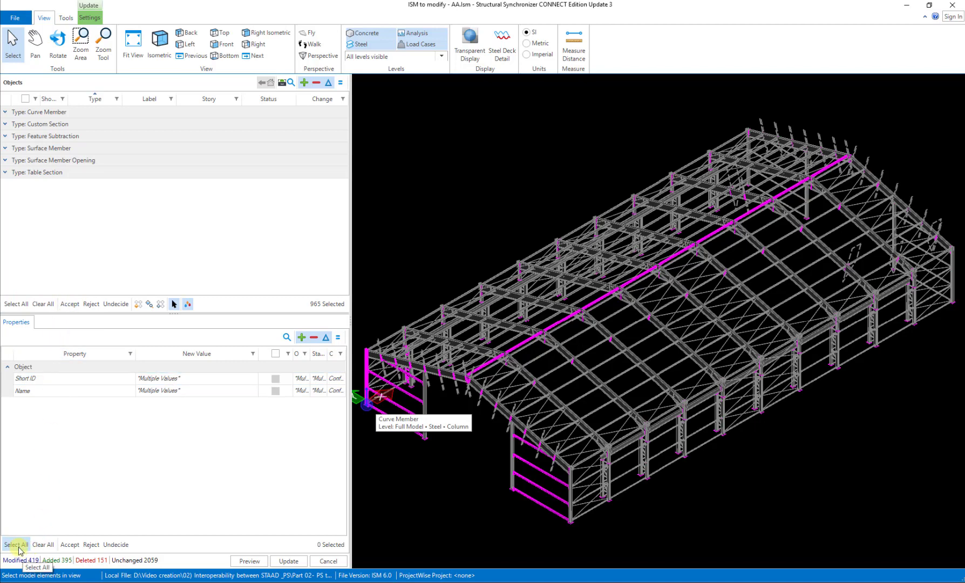
pyautogui.click(48, 545)
pyautogui.click(71, 544)
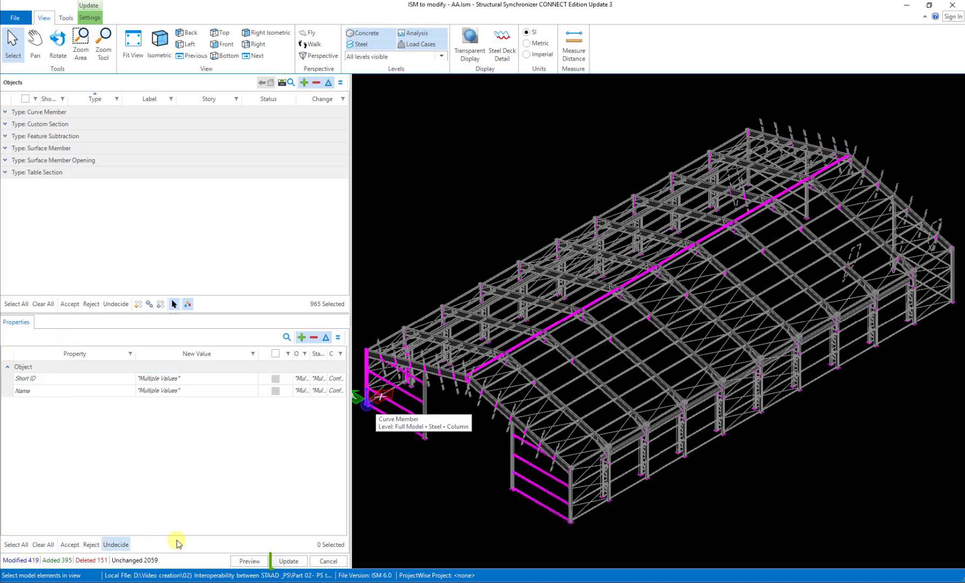
# Commit the update with the message 'Updated SPC_EU-SHS 160x8 to SPC_EU HE 100A'
pyautogui.click(284, 562)
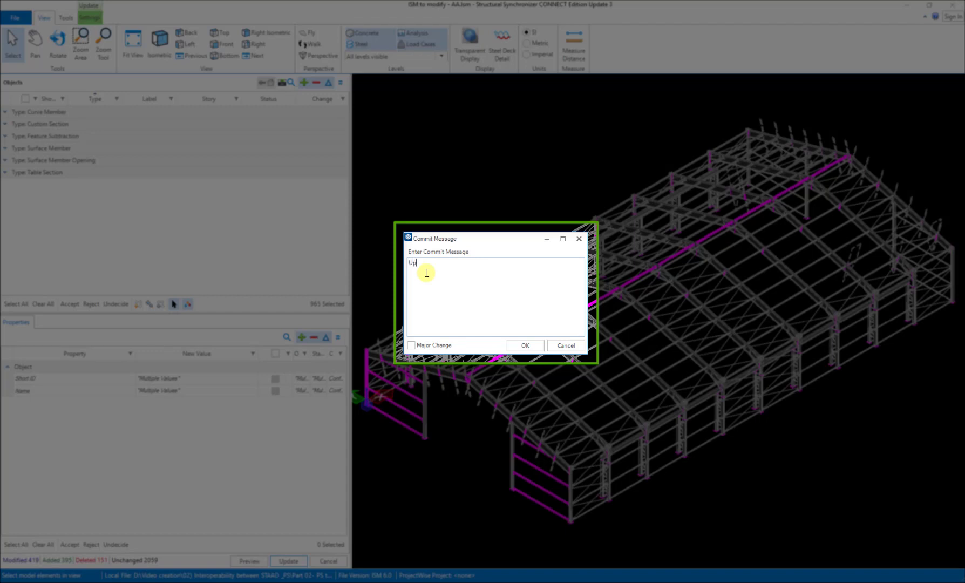
pyautogui.write('Updated SPC_EU-SHS 160x8 to SPC_EU HE 100A')
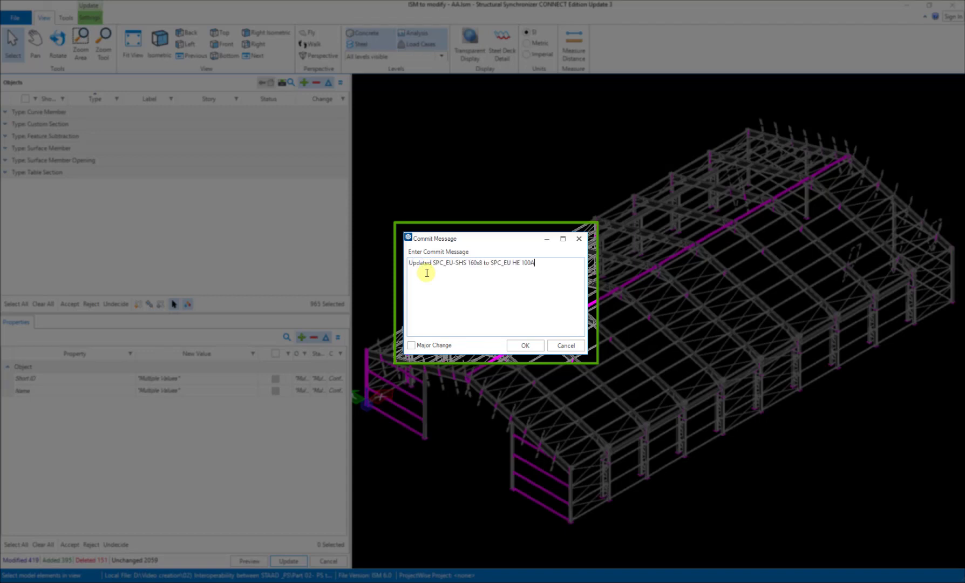
pyautogui.click(537, 348)
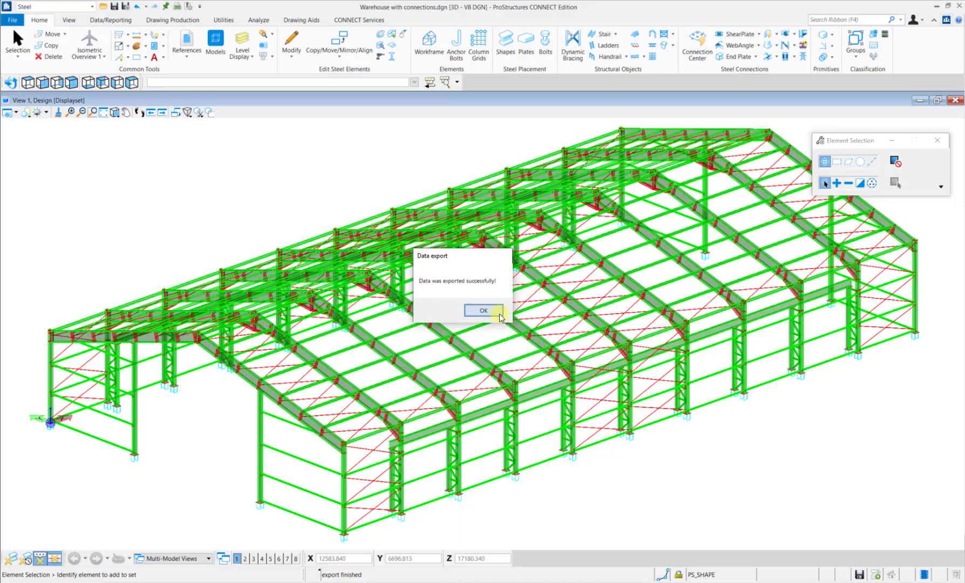
# Dismiss the export notice, open Structure1.STD from Recent and start ISM Update Repository
pyautogui.click(499, 314)
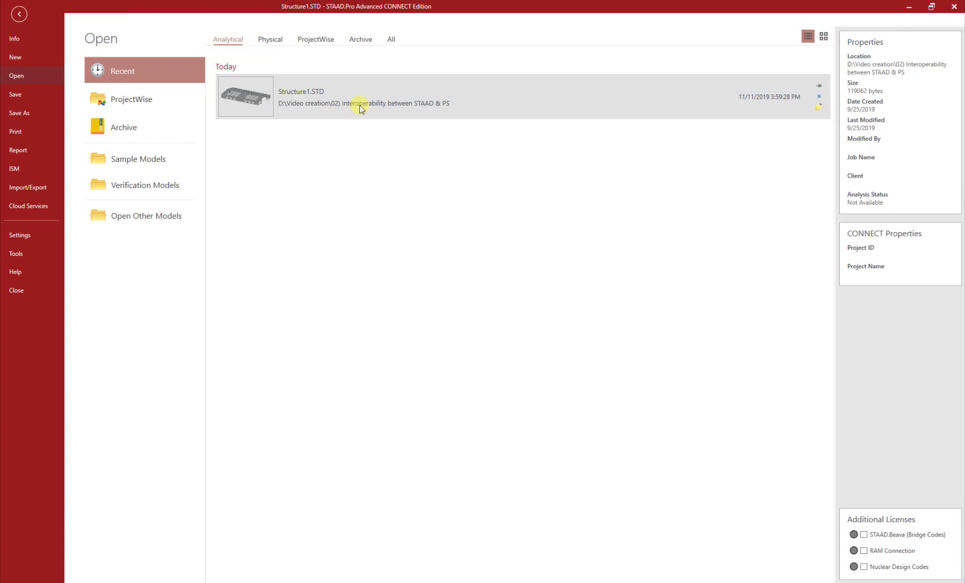
pyautogui.click(360, 106)
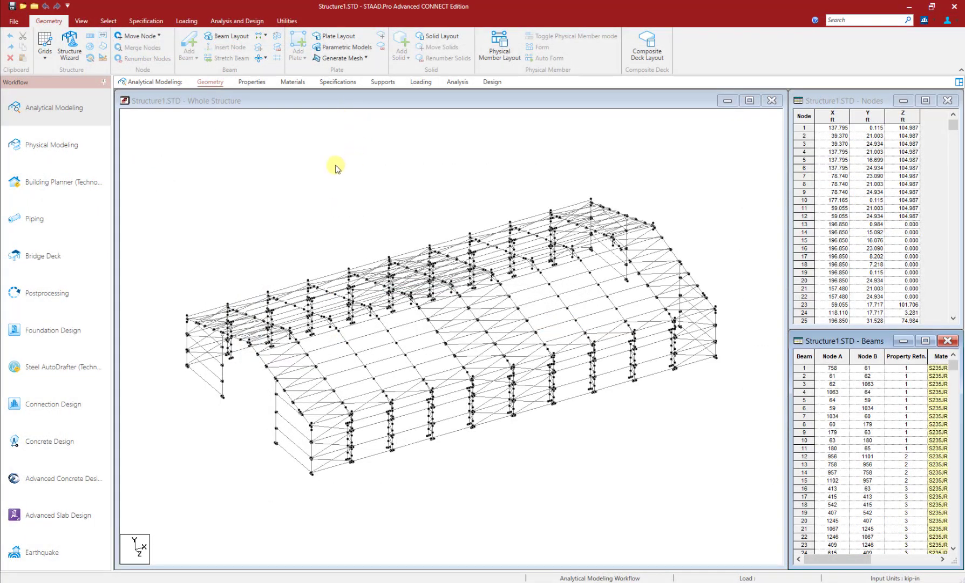
pyautogui.click(15, 22)
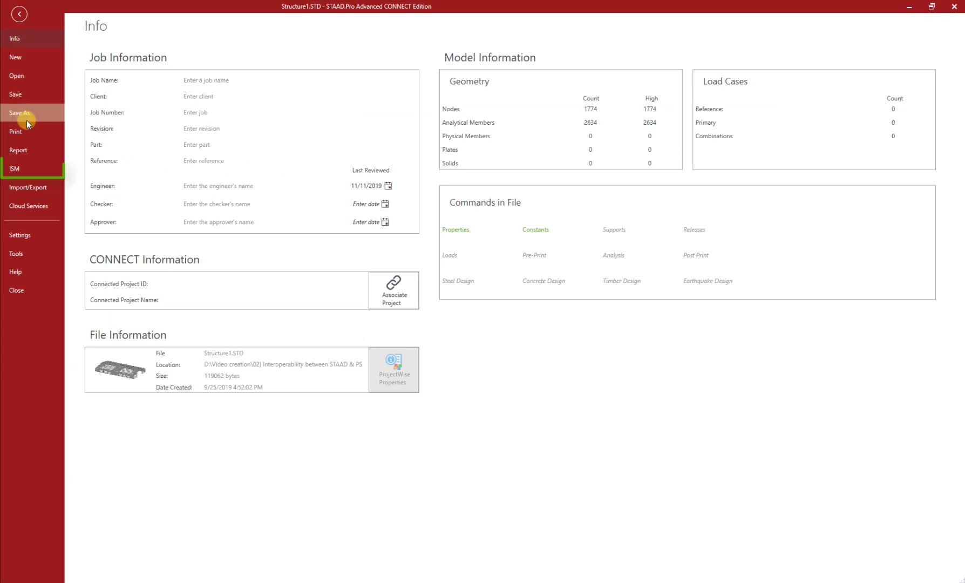
pyautogui.click(31, 171)
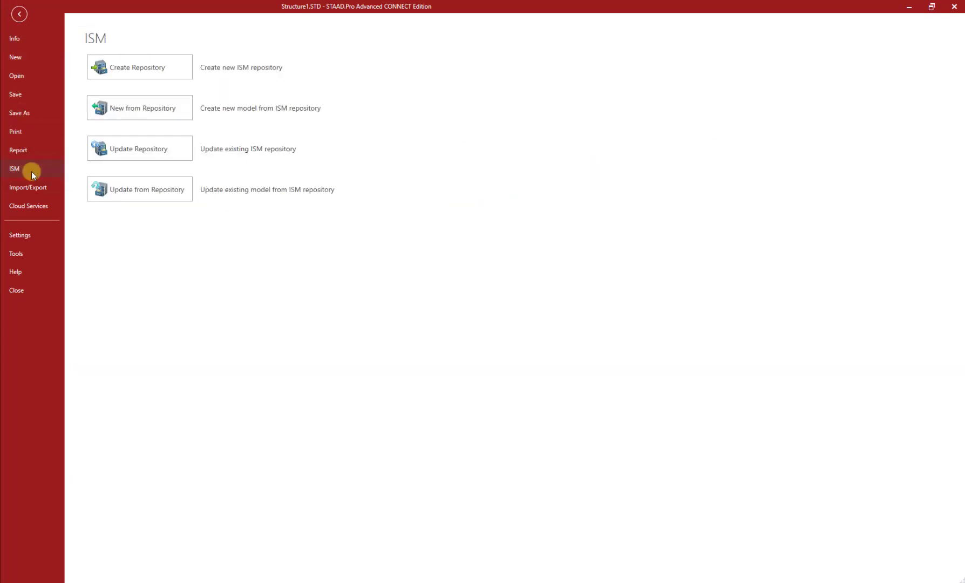
pyautogui.click(185, 151)
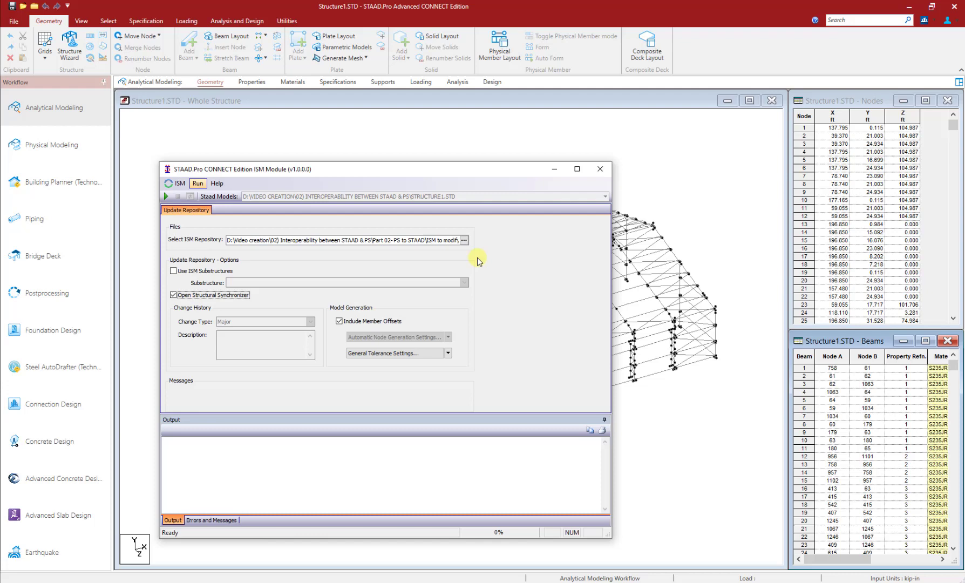
# Run the ISM update, apply it in Structural Synchronizer, then close the ISM Module after the warnings
pyautogui.click(168, 198)
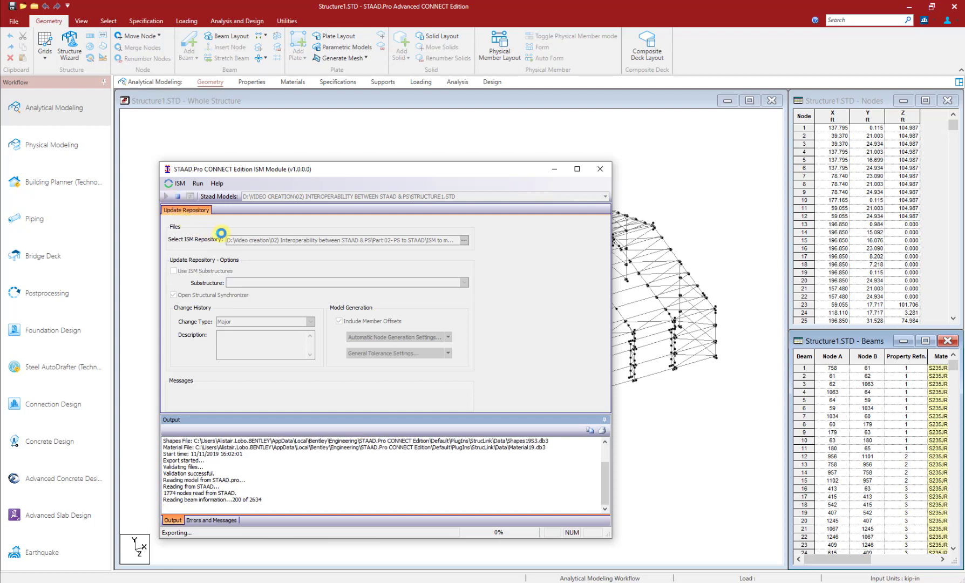
pyautogui.click(401, 387)
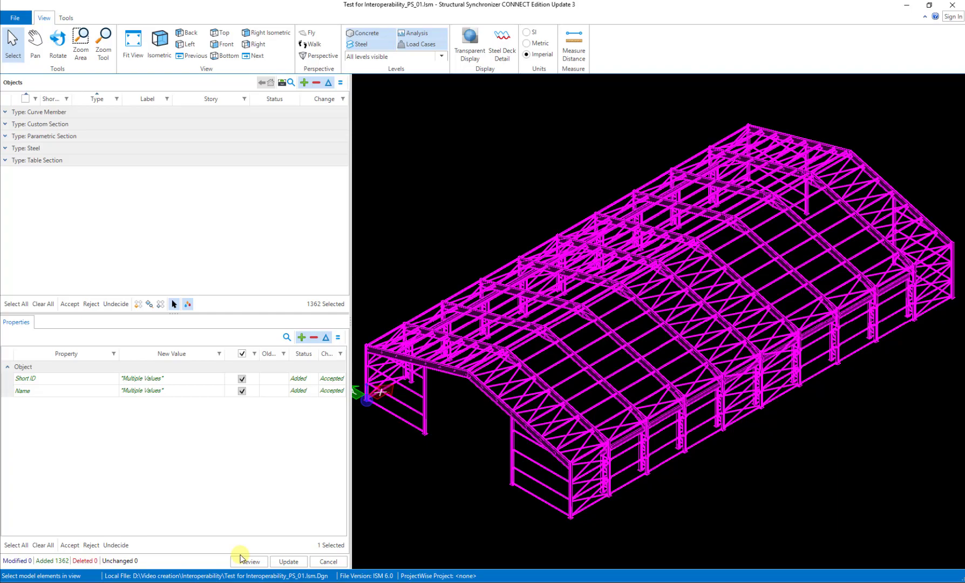
pyautogui.click(289, 561)
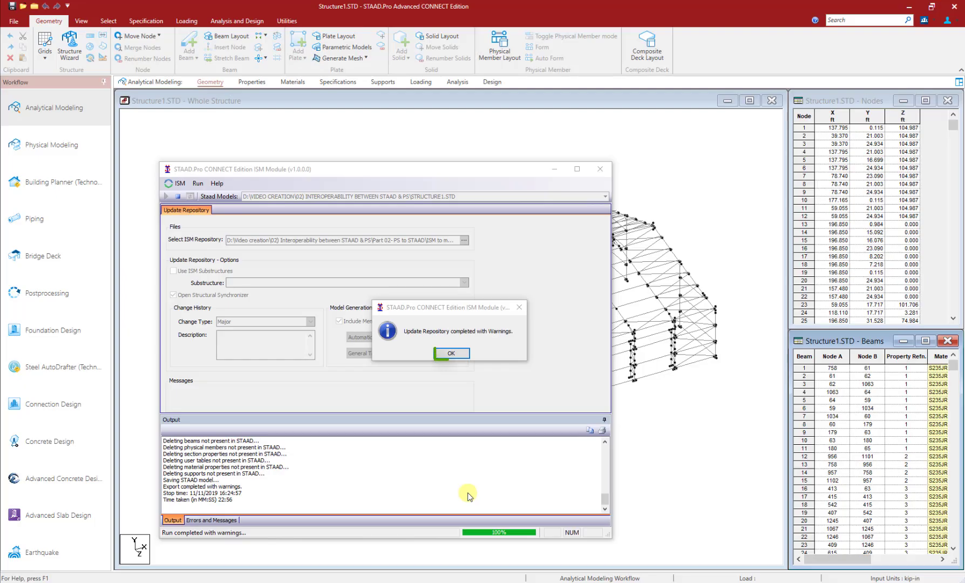
pyautogui.click(449, 356)
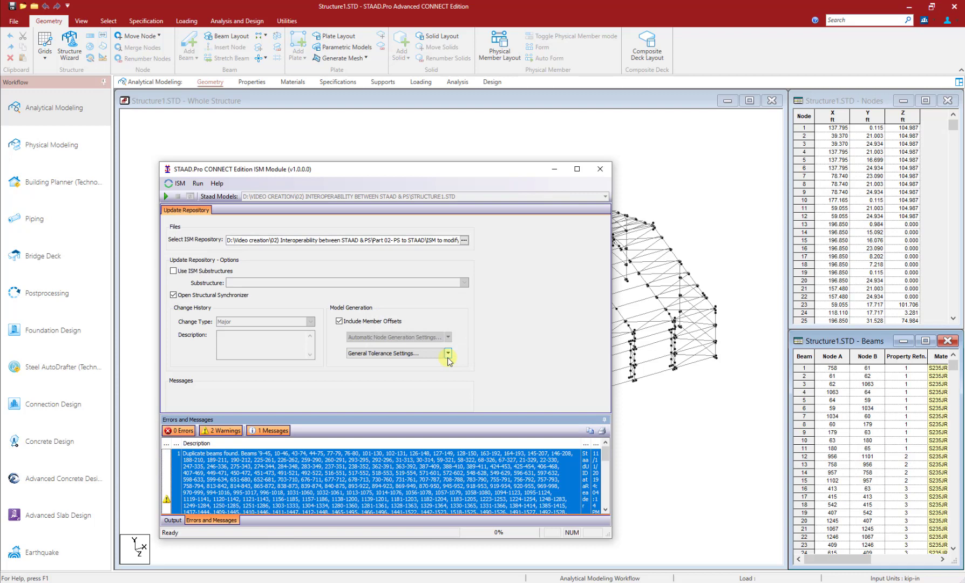
pyautogui.click(600, 168)
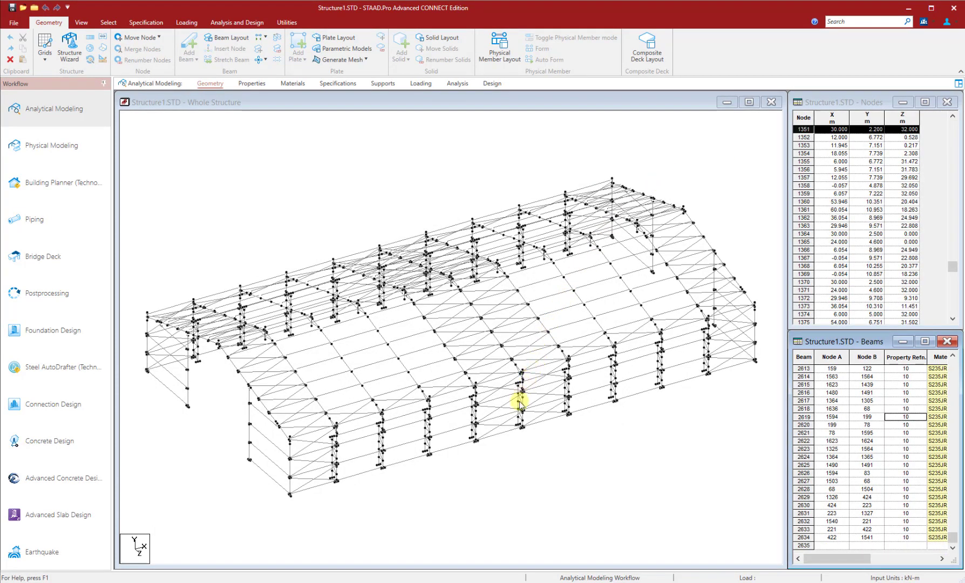
pyautogui.moveTo(513, 469); pyautogui.dragTo(553, 437, button='middle')
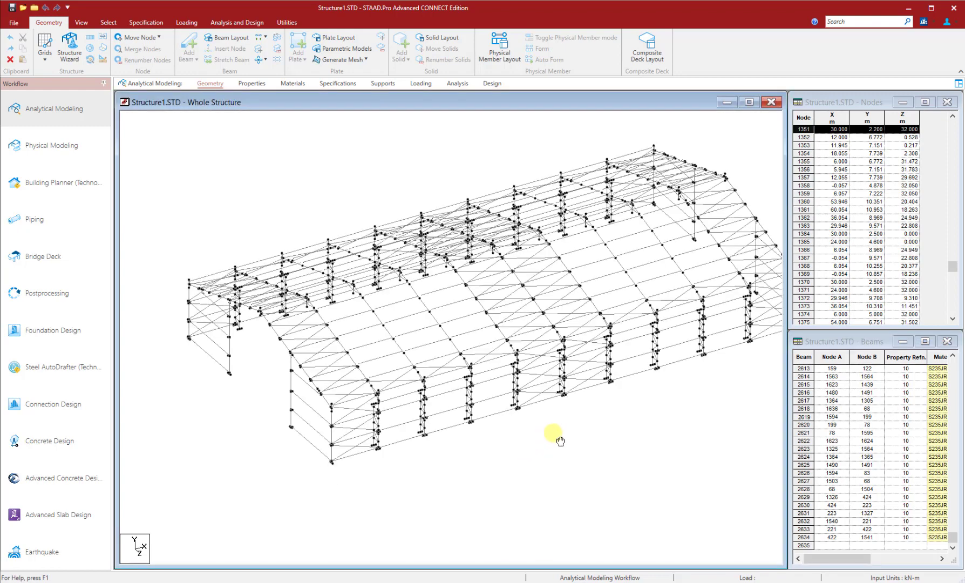
pyautogui.scroll(4, 523, 332)
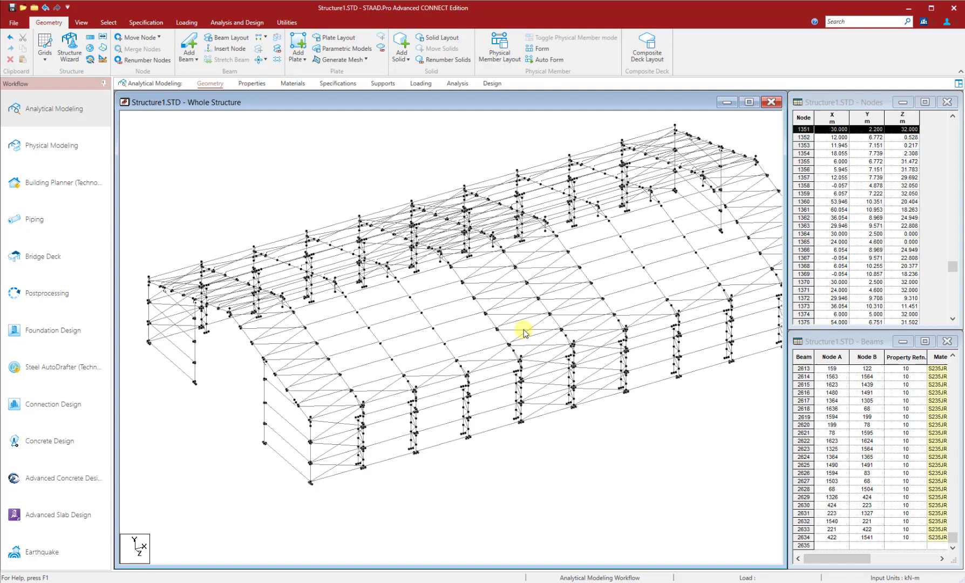
pyautogui.scroll(1, 523, 330)
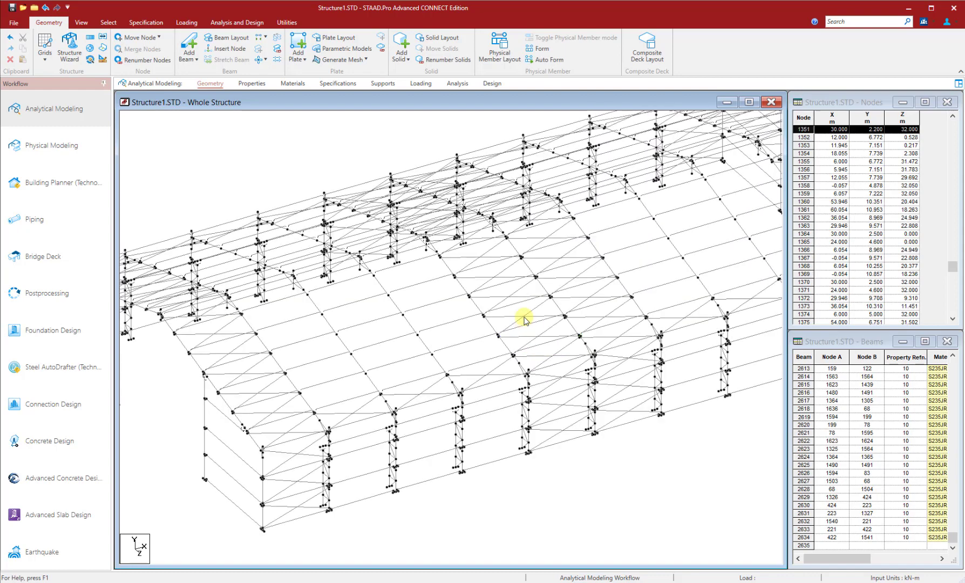
pyautogui.click(227, 476)
pyautogui.rightClick(228, 477)
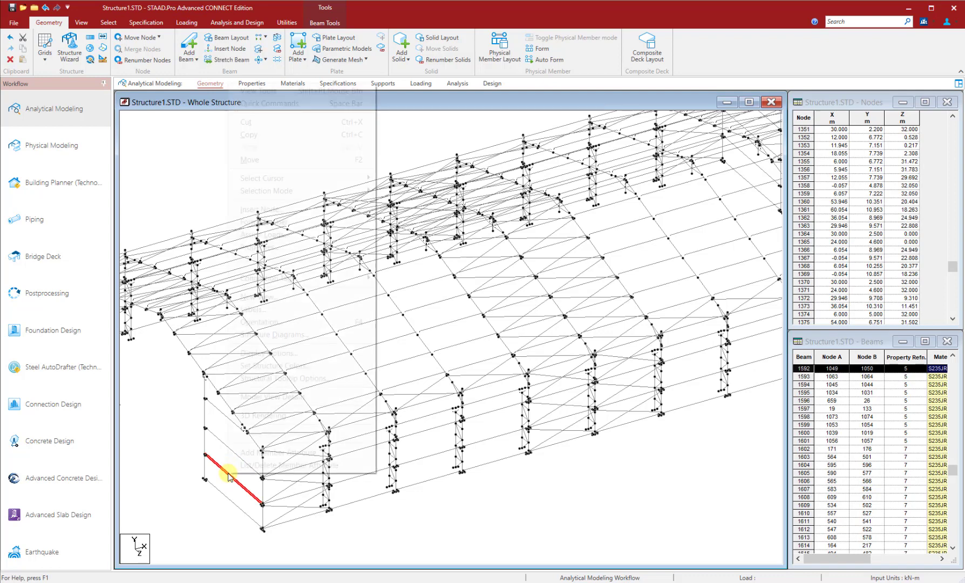
pyautogui.click(260, 247)
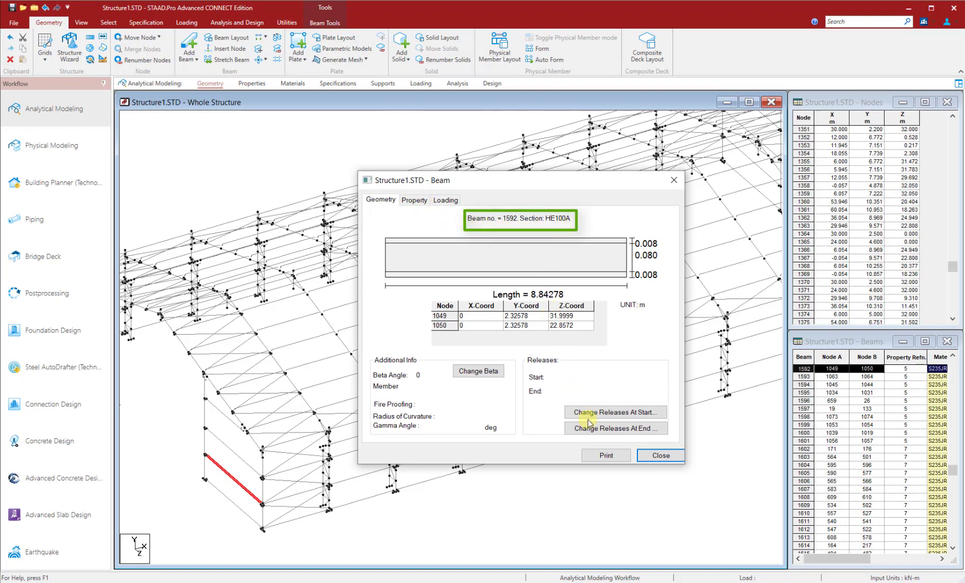
pyautogui.click(657, 456)
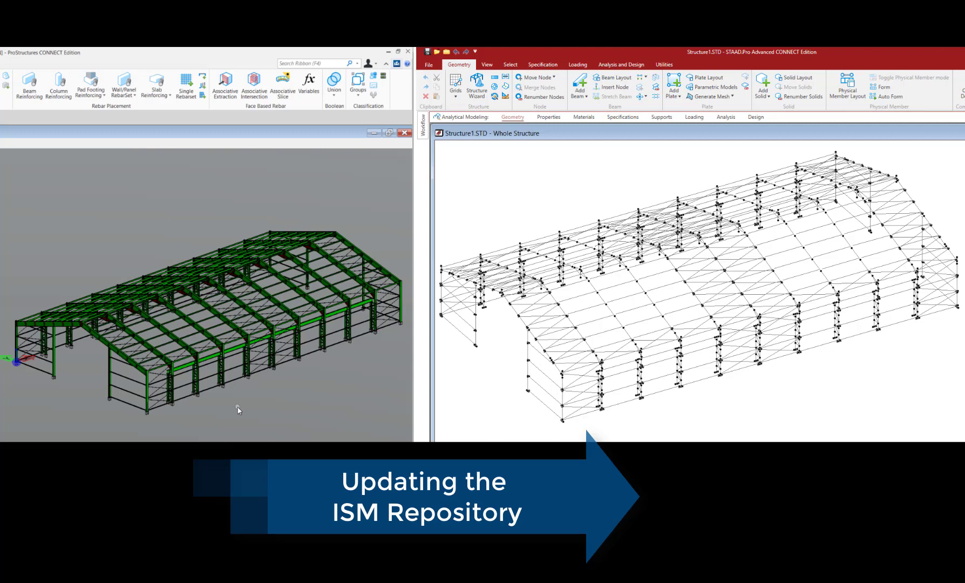
pyautogui.keyDown('shift'); pyautogui.moveTo(239, 402); pyautogui.dragTo(355, 383, button='middle'); pyautogui.keyUp('shift')
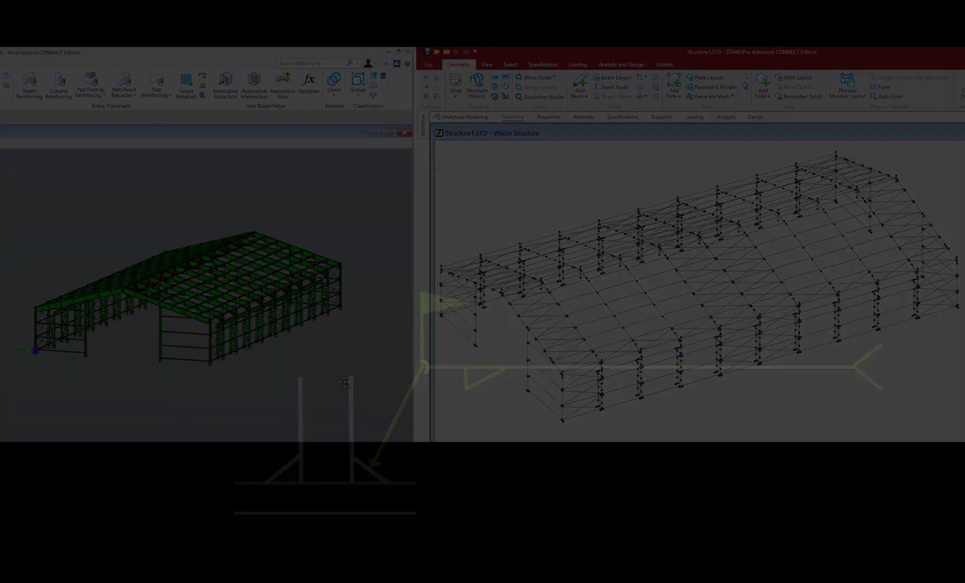